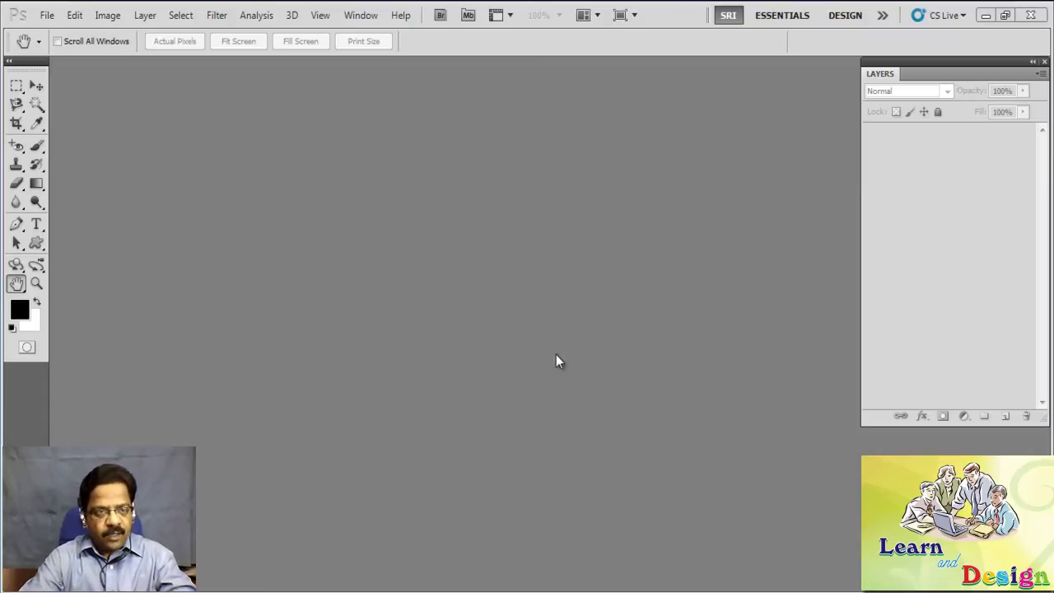
Open A_Dreamy_World_29th41.jpg and fit the whole tree landscape to the window.
left_click(46, 15)
left_click(64, 48)
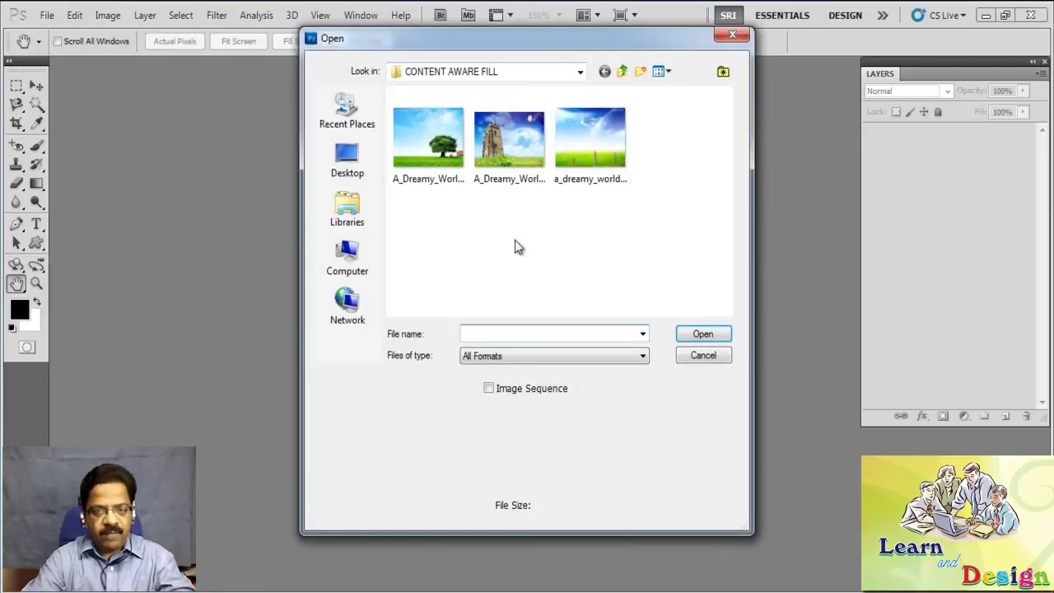
left_click(416, 137)
left_click(702, 333)
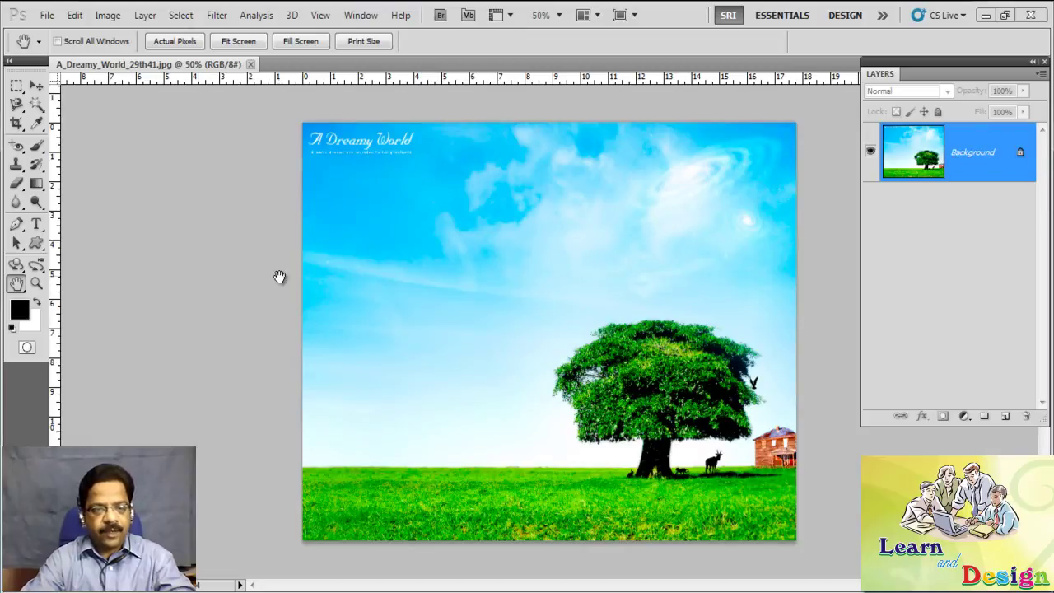
double_click(36, 283)
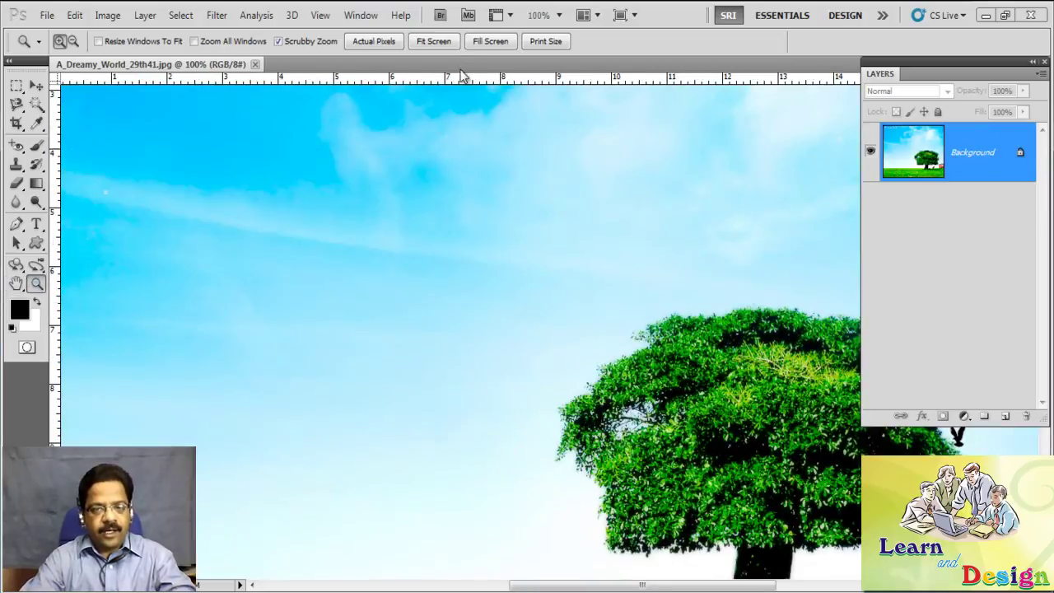
left_click(451, 45)
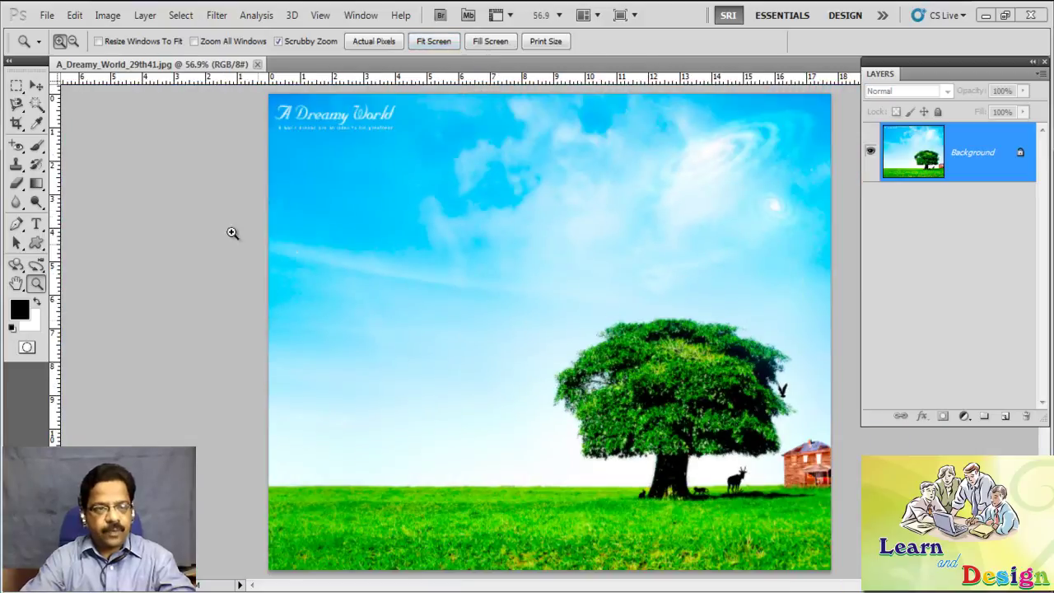
Draw a rectangular marquee from left of the tree crown to the right edge, below the trunk.
left_click(16, 86)
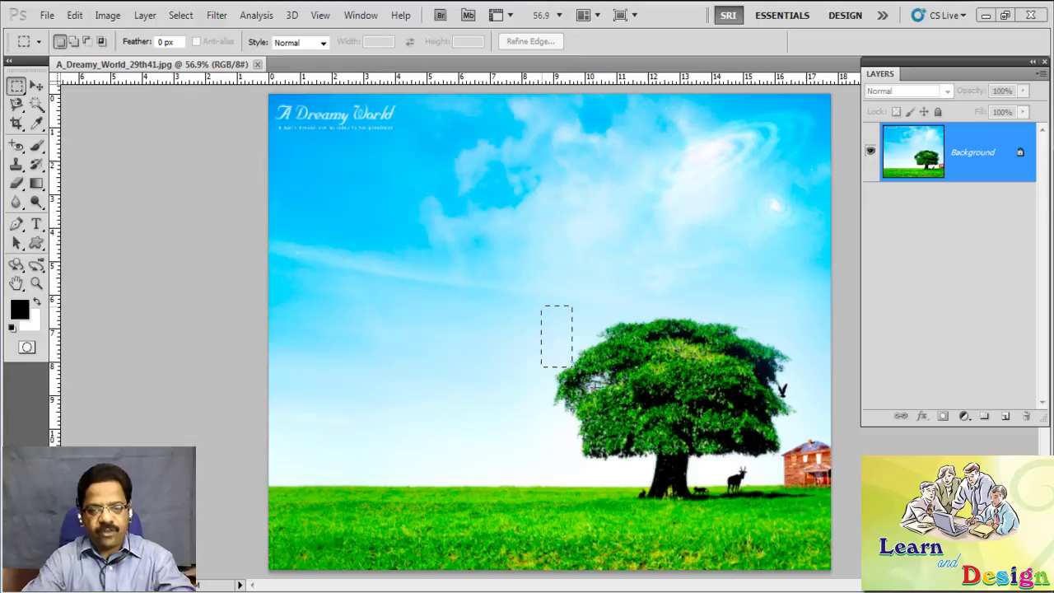
left_click_drag(572, 366, 750, 434)
left_click_drag(831, 459, 830, 486)
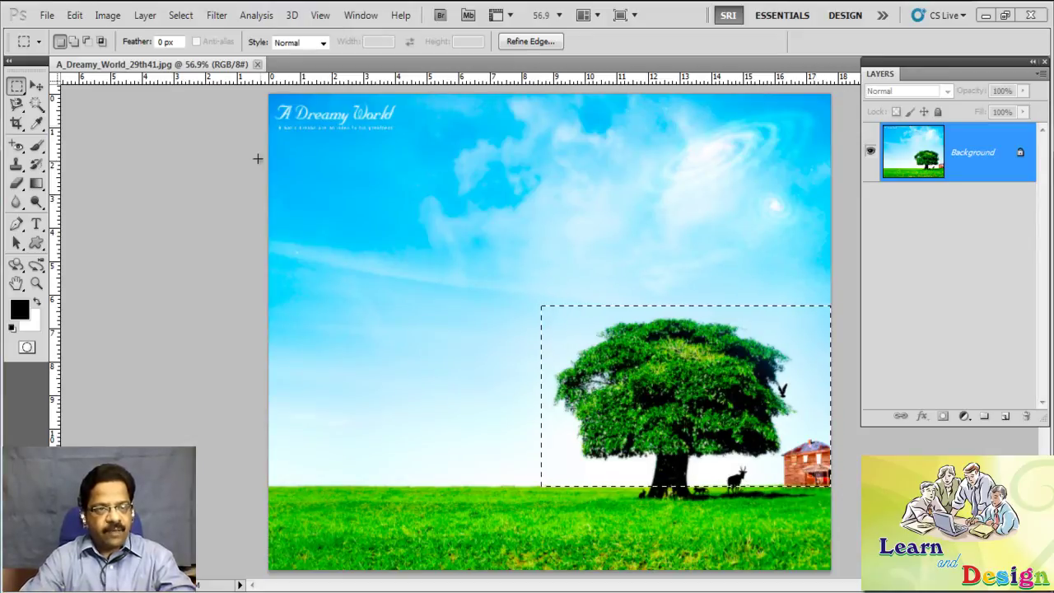
Fill the selection with Content-Aware, Normal mode, 100% opacity.
left_click(73, 18)
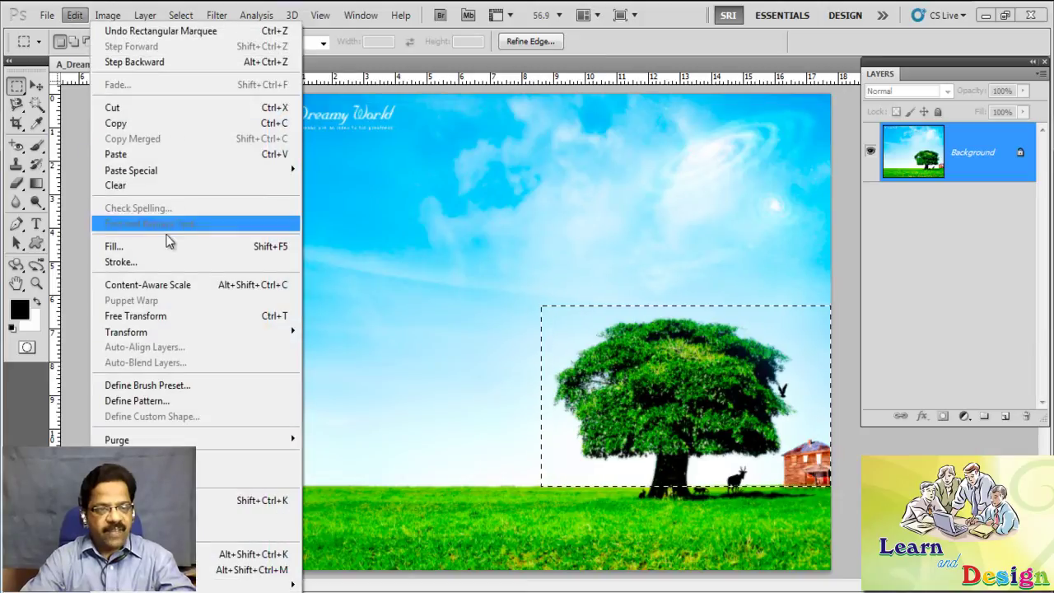
left_click(150, 255)
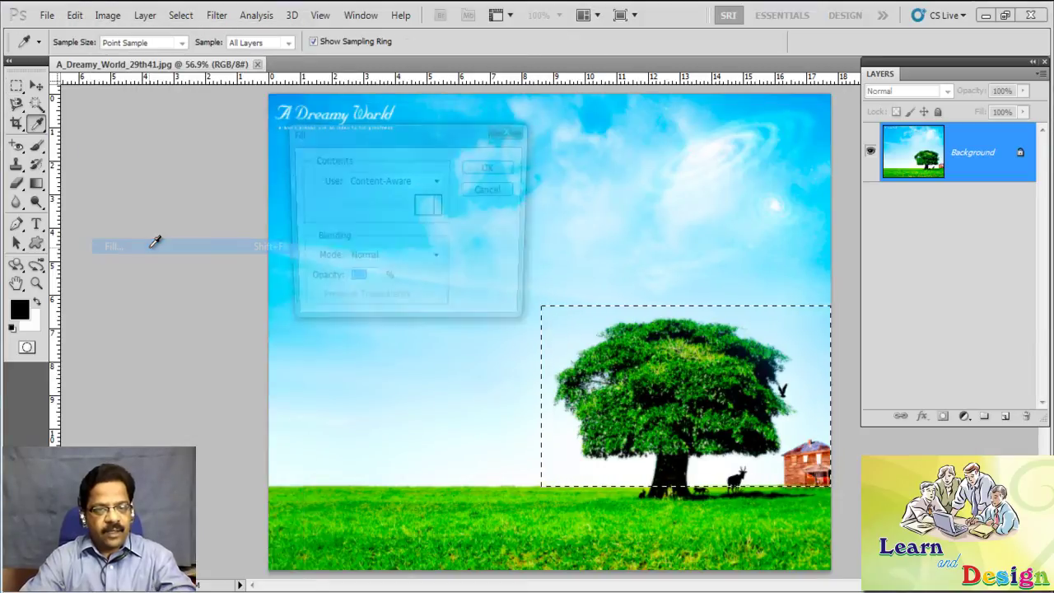
left_click_drag(327, 137, 490, 136)
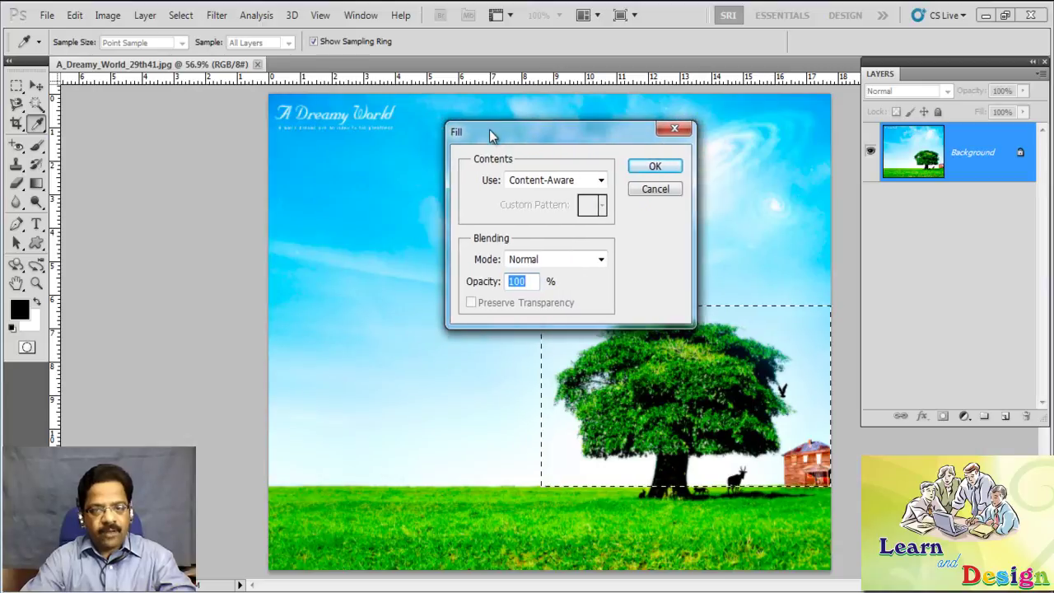
left_click(601, 180)
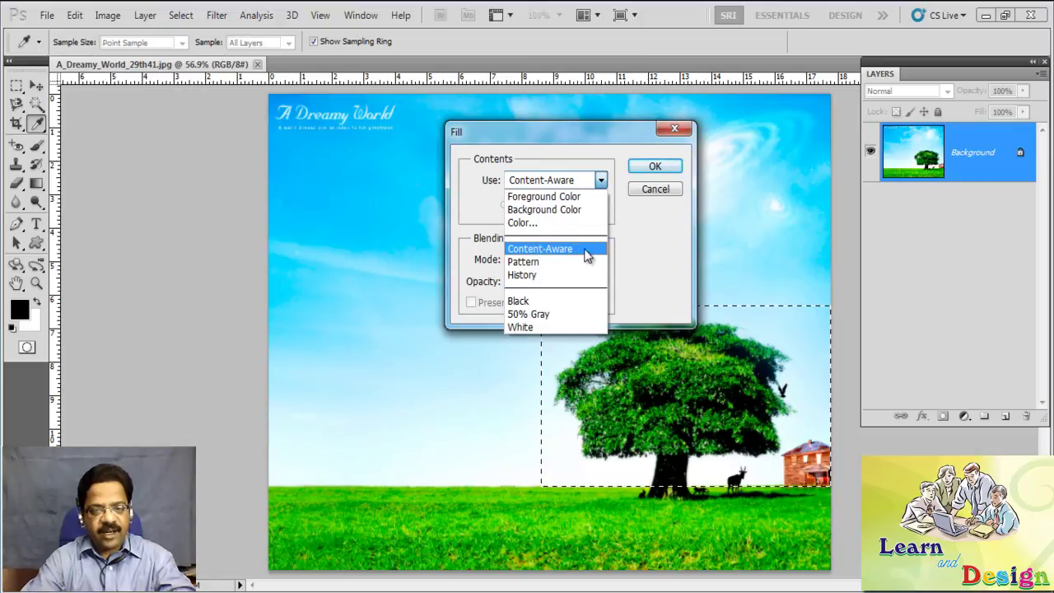
left_click(585, 250)
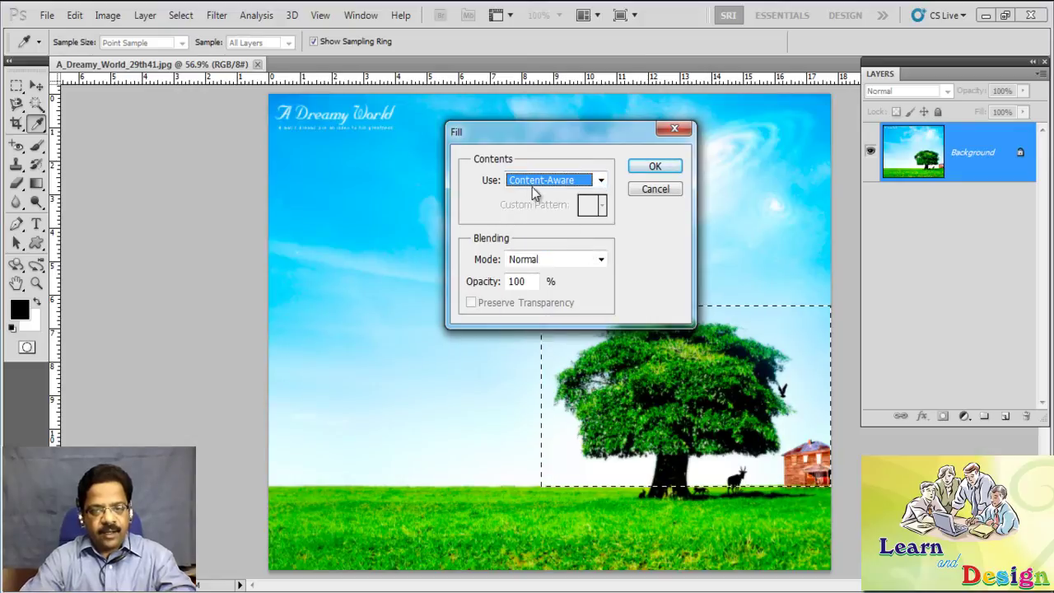
left_click(656, 168)
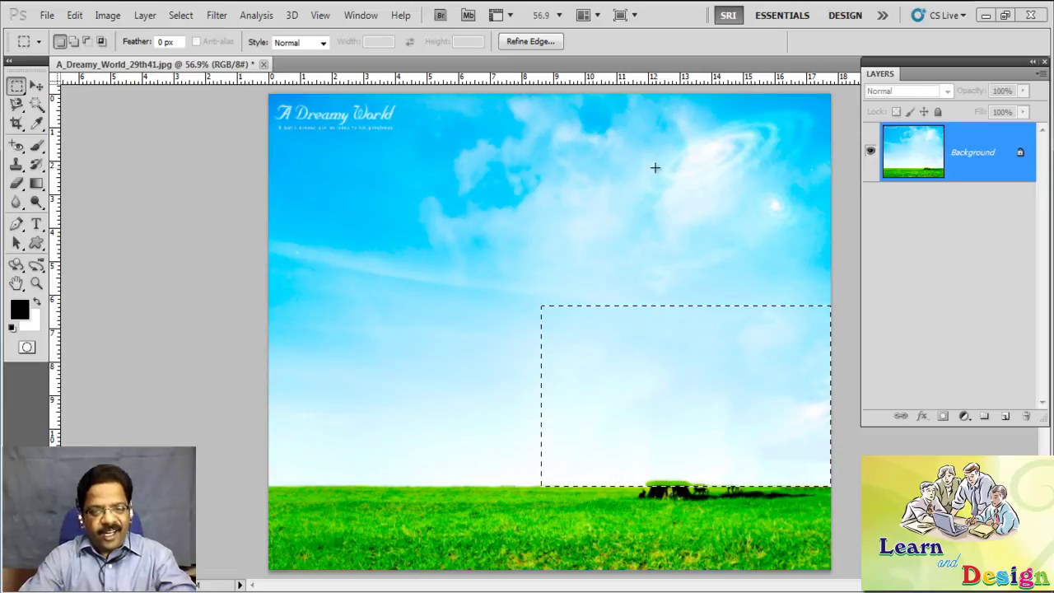
Deselect, turn off Scrubby Zoom, and zoom in on the 'A Dreamy World' title.
left_click(181, 15)
left_click(194, 48)
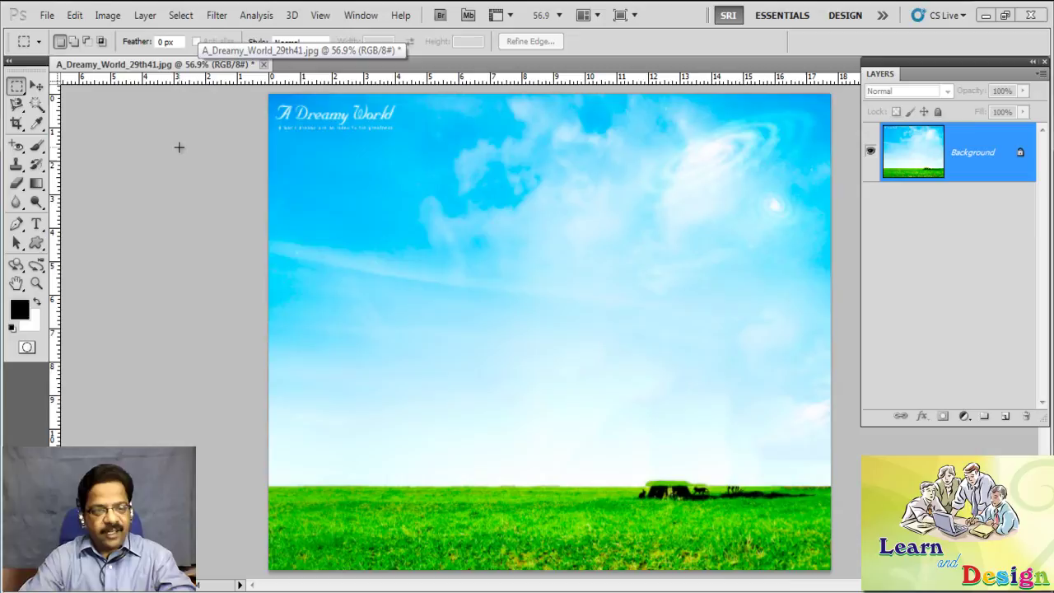
left_click(36, 282)
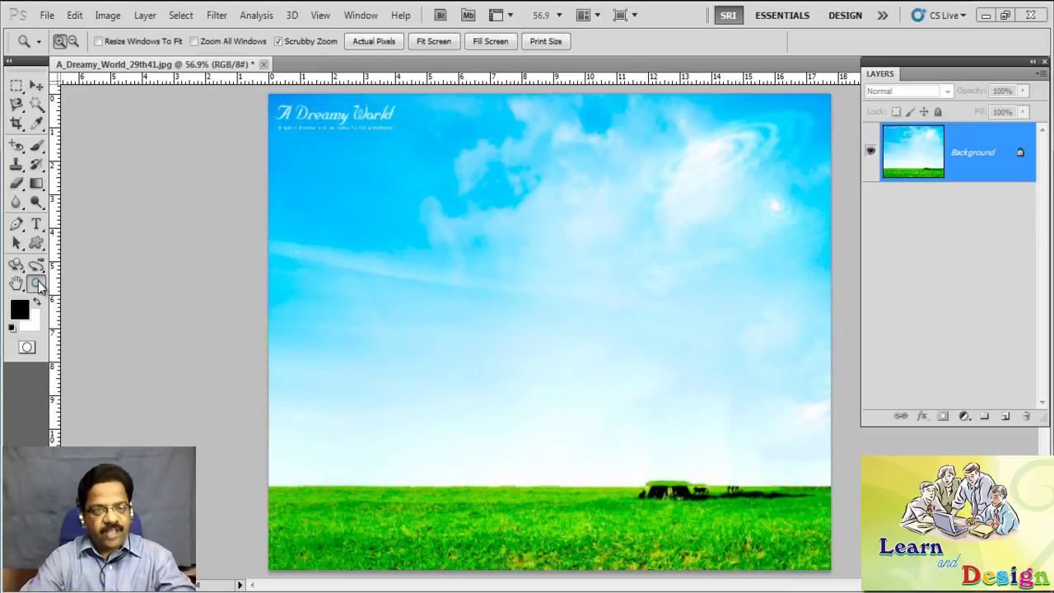
left_click(279, 42)
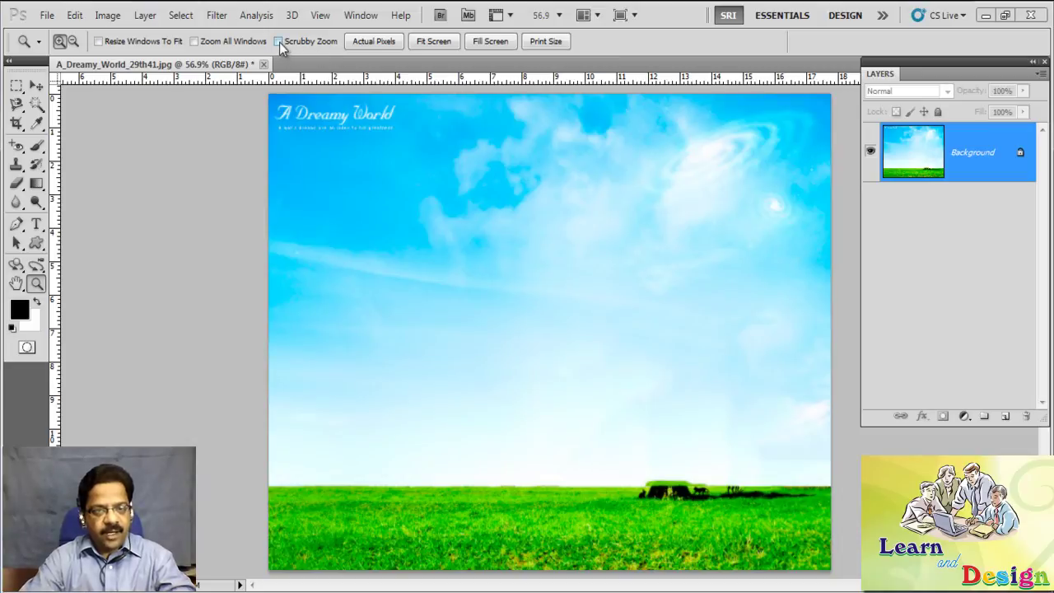
left_click_drag(341, 111, 322, 153)
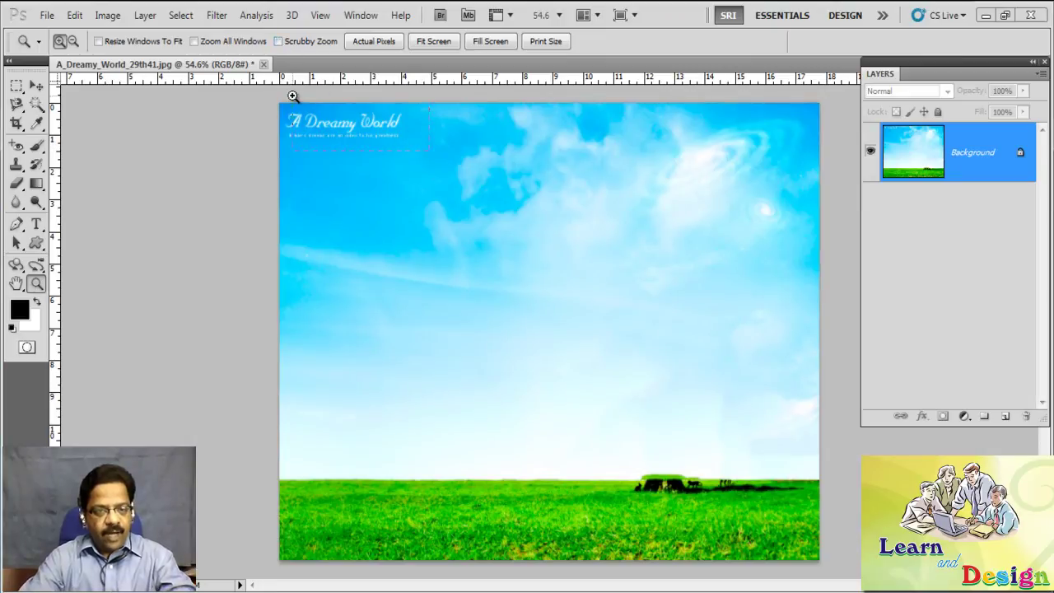
Frame the full 'A Dreamy World' title at 300% and dock the Layers panel on the right.
left_click_drag(291, 94, 409, 159)
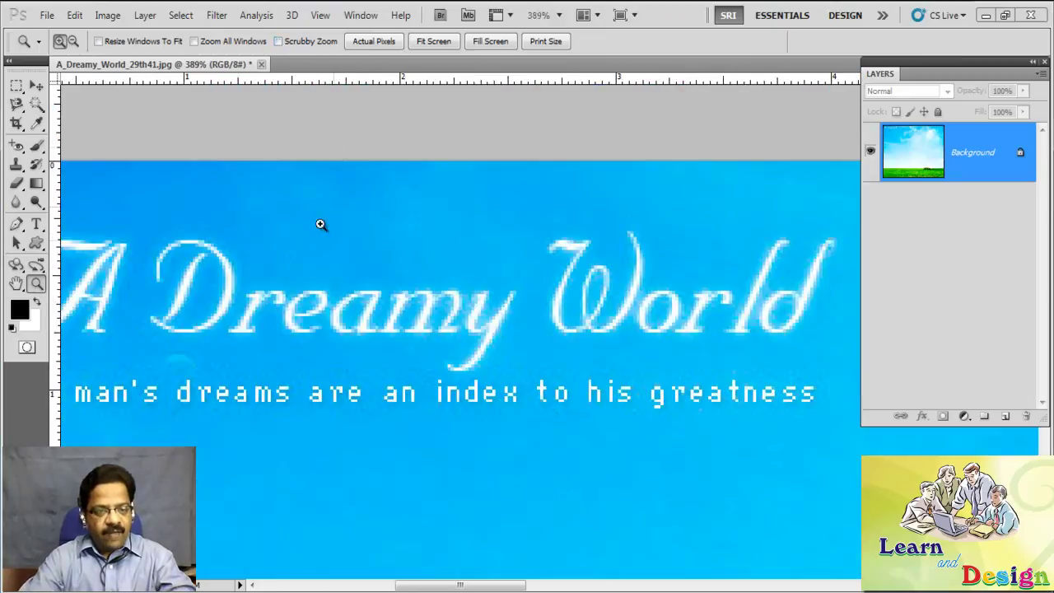
left_click(15, 283)
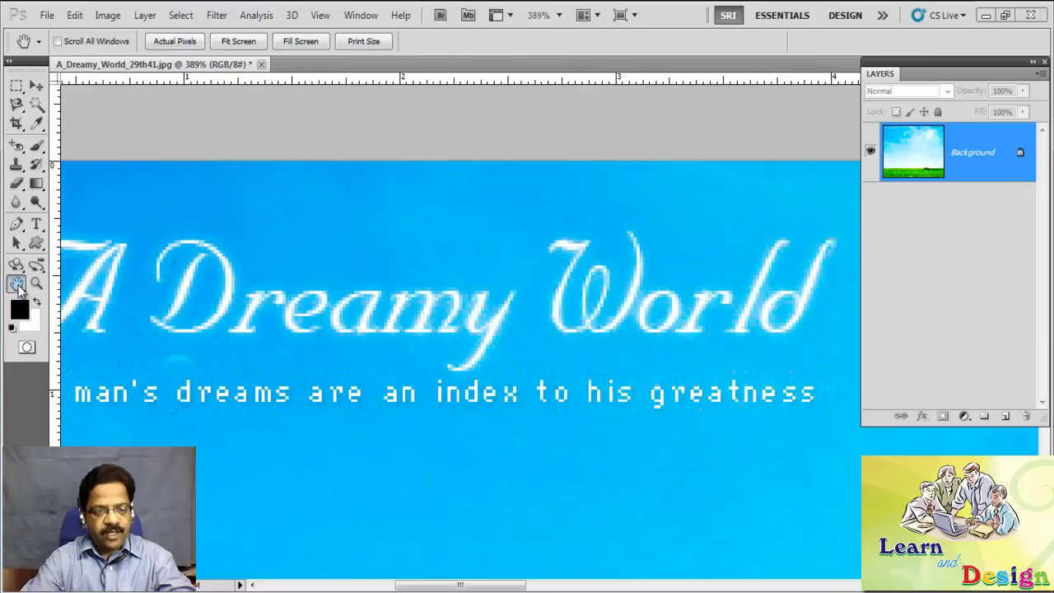
left_click_drag(265, 297, 339, 302)
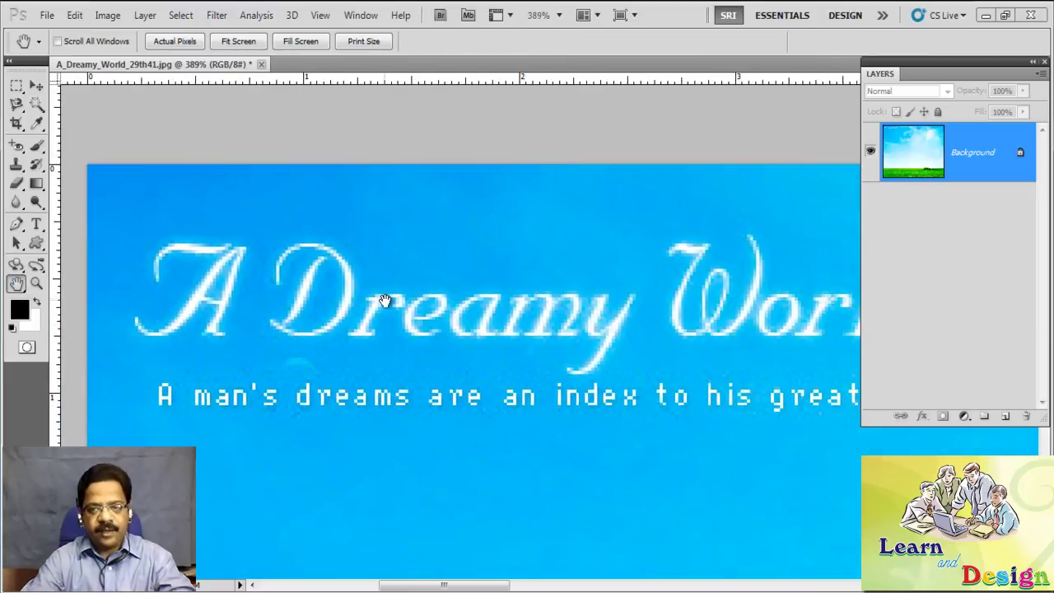
left_click_drag(879, 70, 1042, 85)
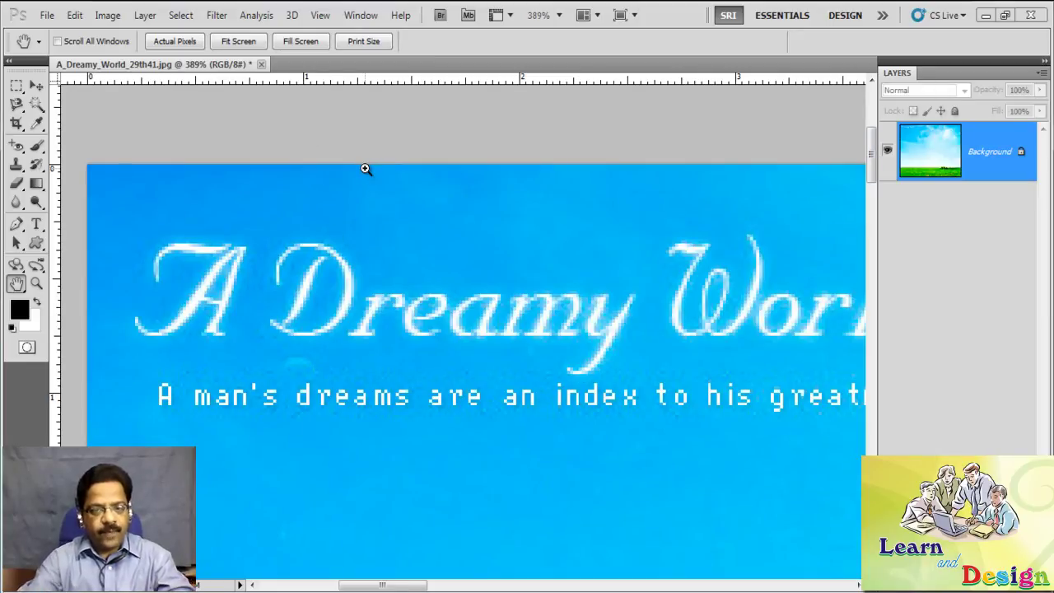
key("ctrl+minus")
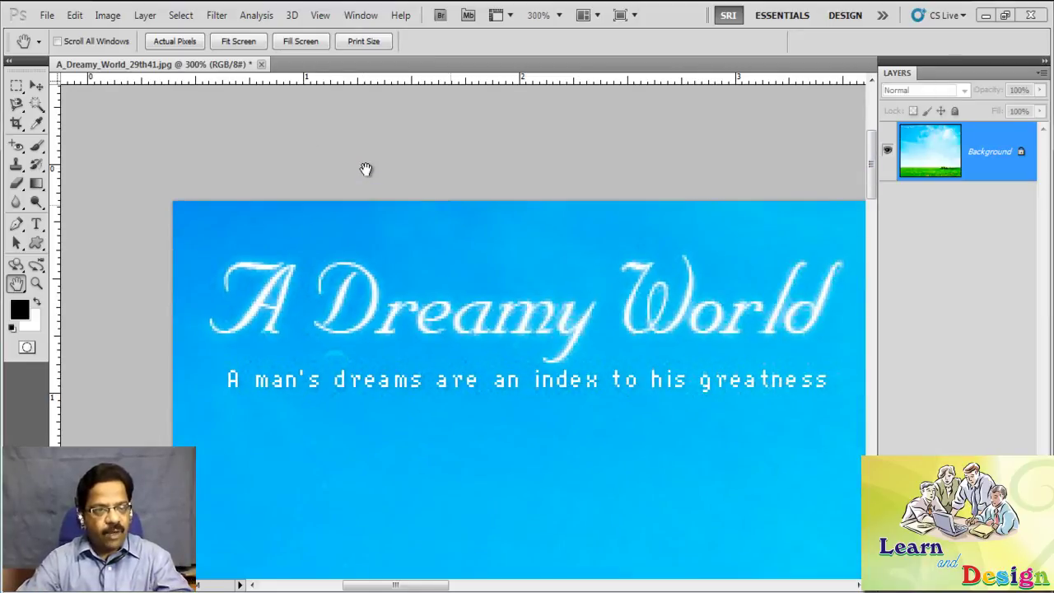
left_click(16, 88)
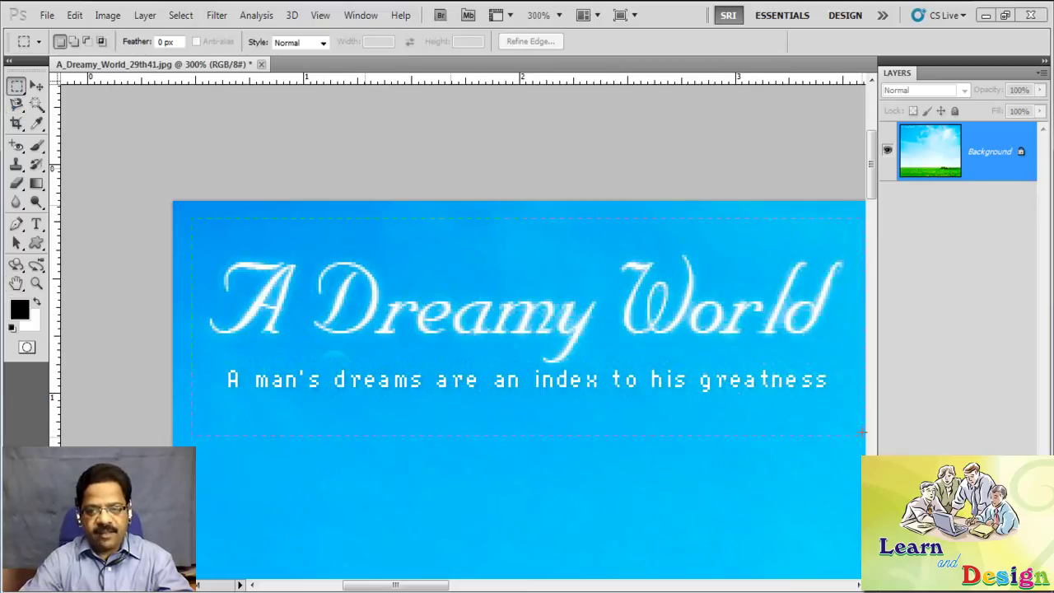
Content-Aware fill a marquee around the 'A Dreamy World' title and tagline.
left_click_drag(854, 426, 855, 427)
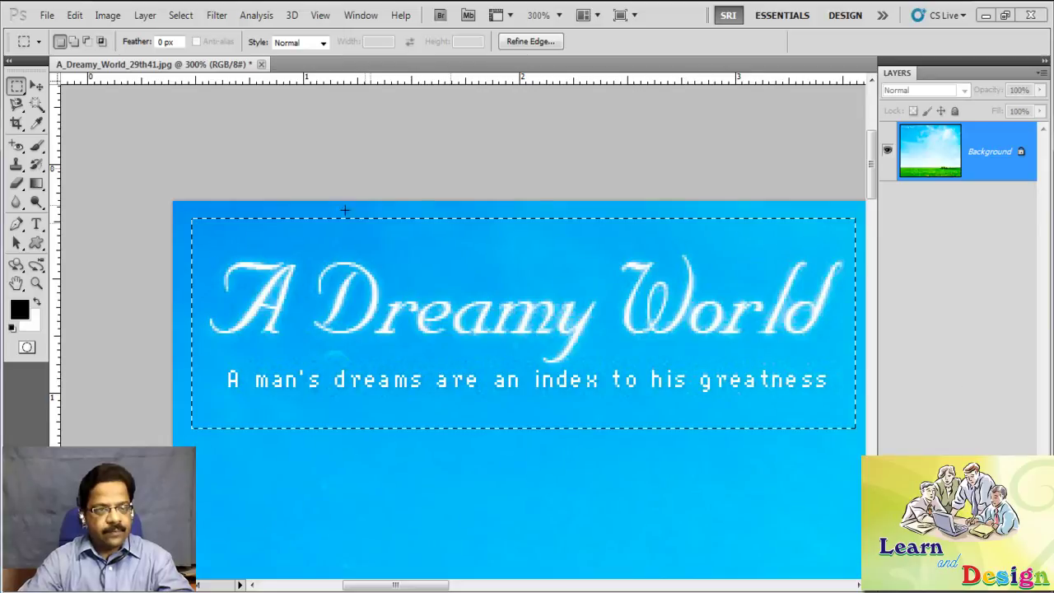
left_click(75, 16)
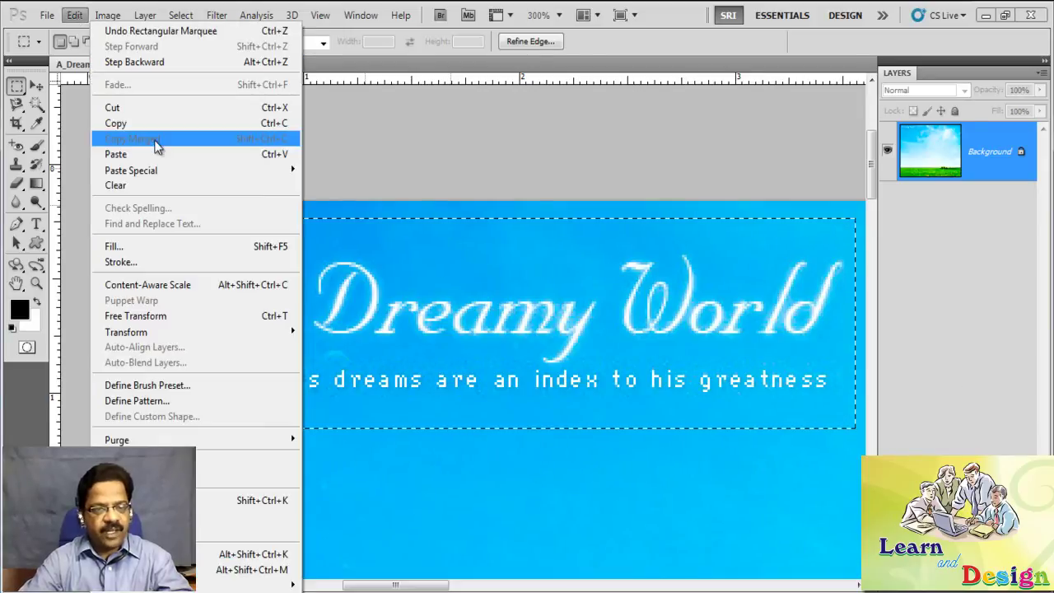
left_click(157, 249)
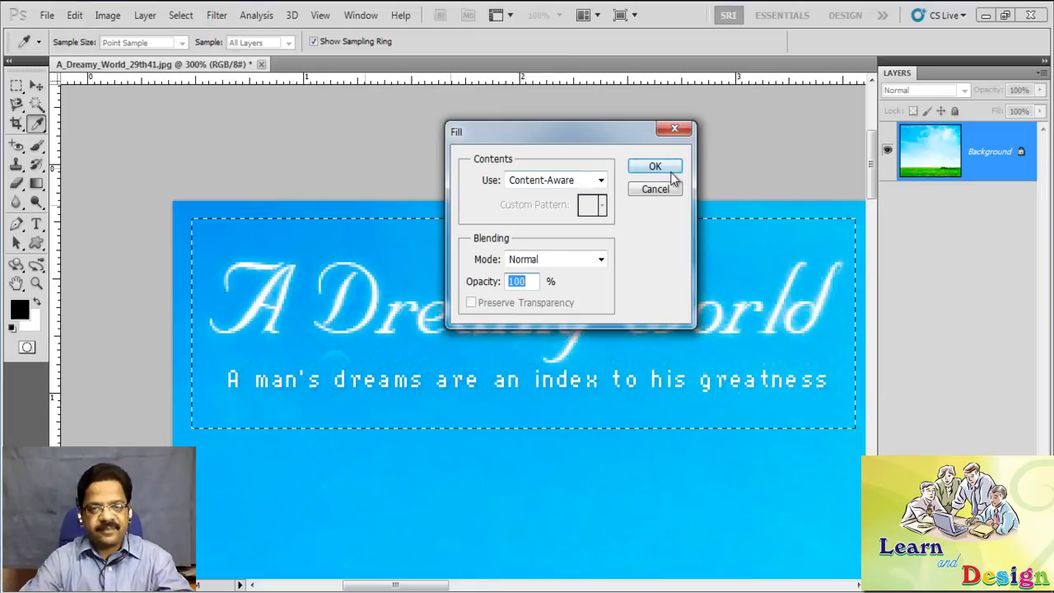
left_click(655, 167)
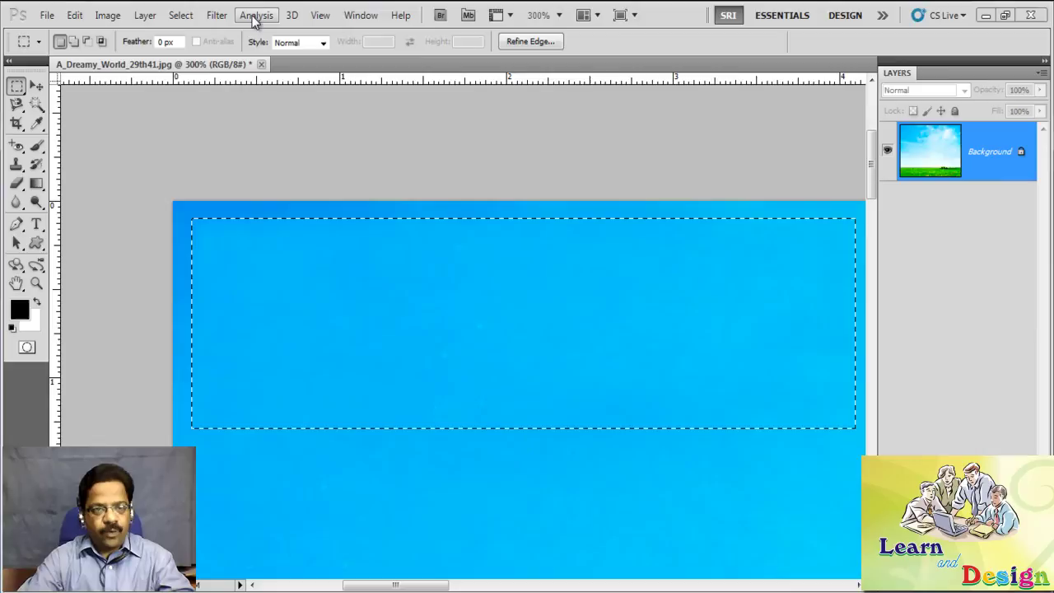
Drop the selection from the filled sky where the title was.
left_click(180, 15)
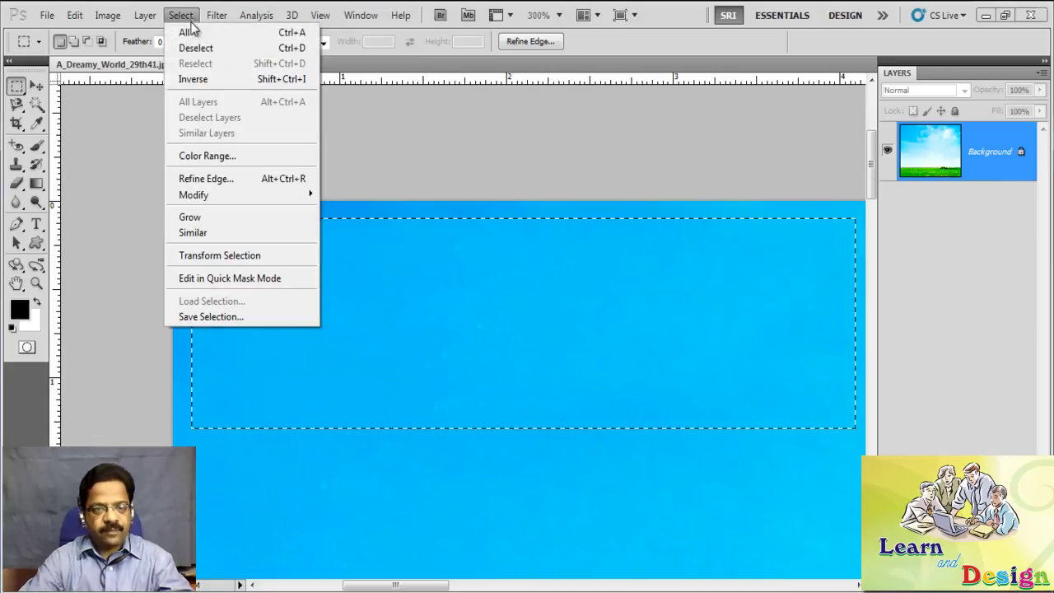
left_click(198, 48)
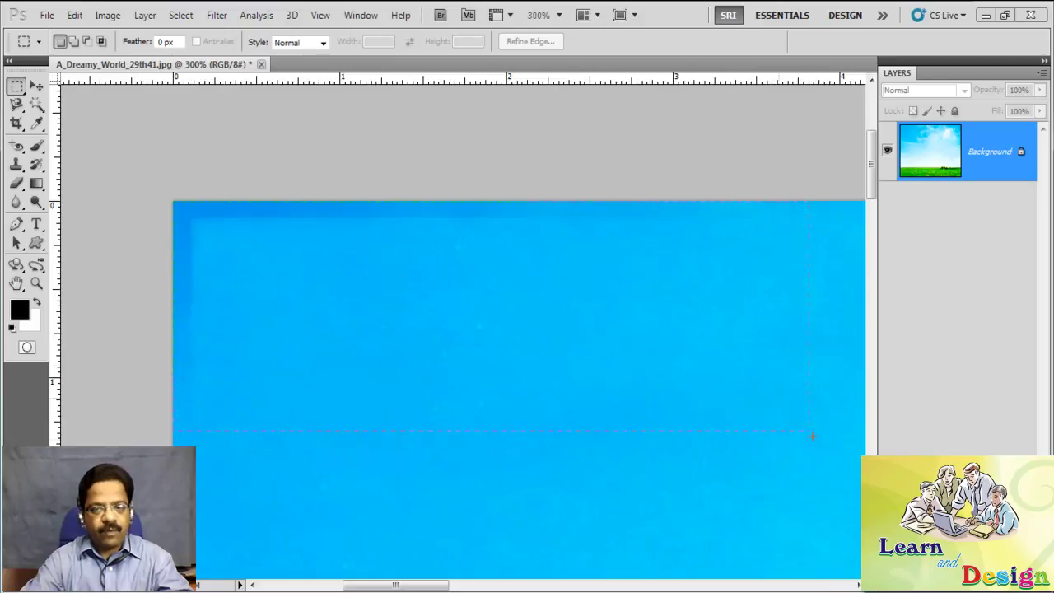
Content-Aware fill the top sky band up to the image corner, then deselect.
left_click_drag(852, 495, 171, 198)
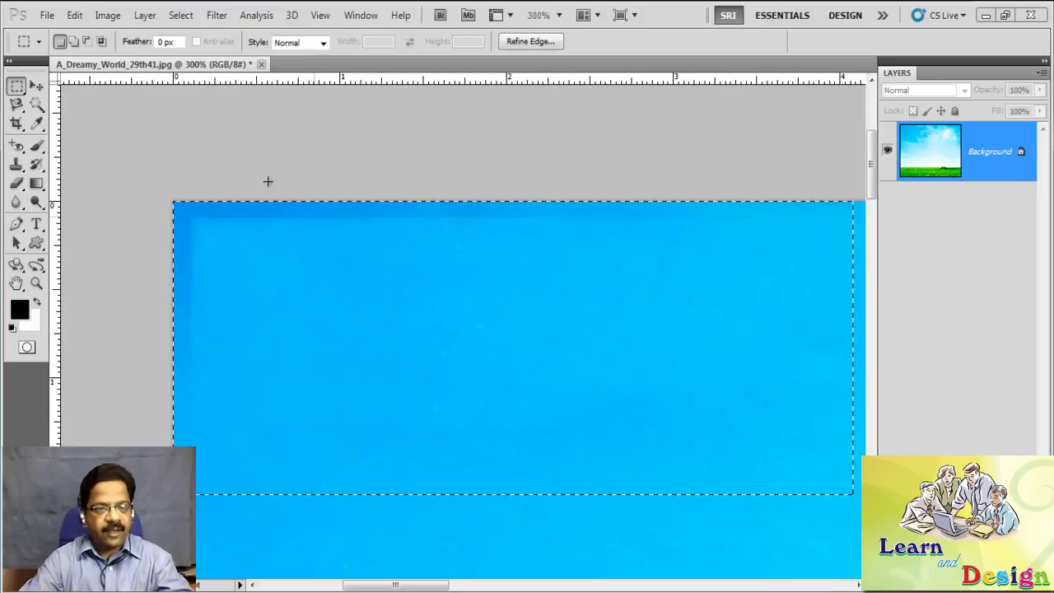
left_click(75, 16)
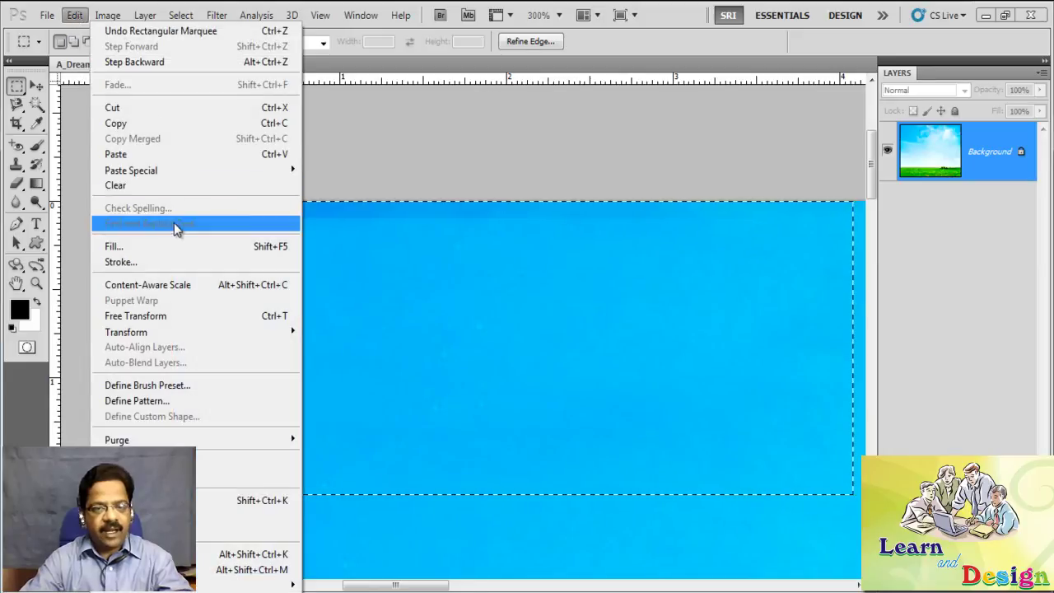
left_click(167, 245)
left_click(654, 167)
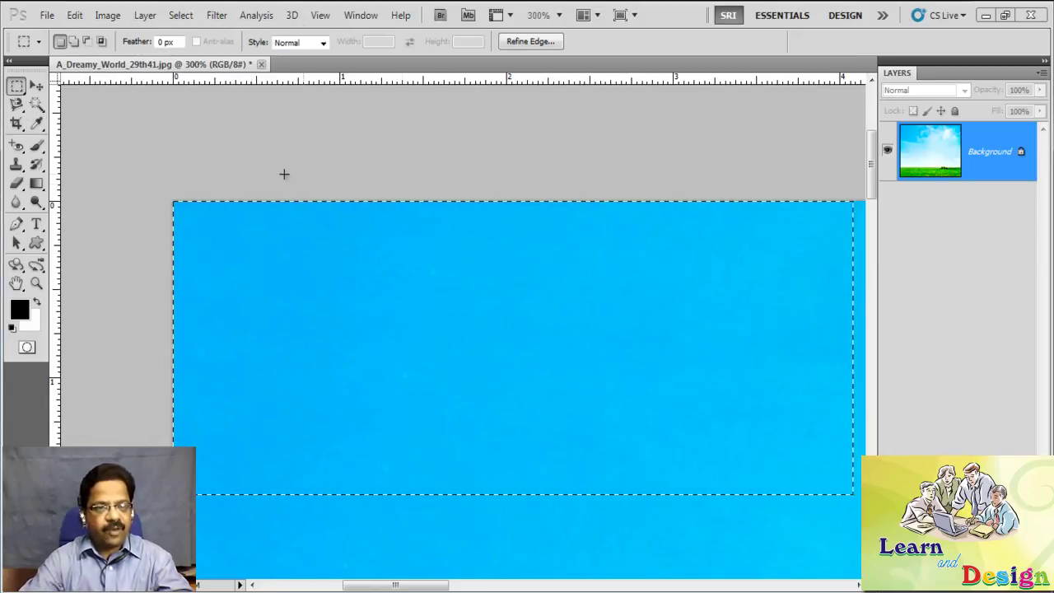
left_click(181, 15)
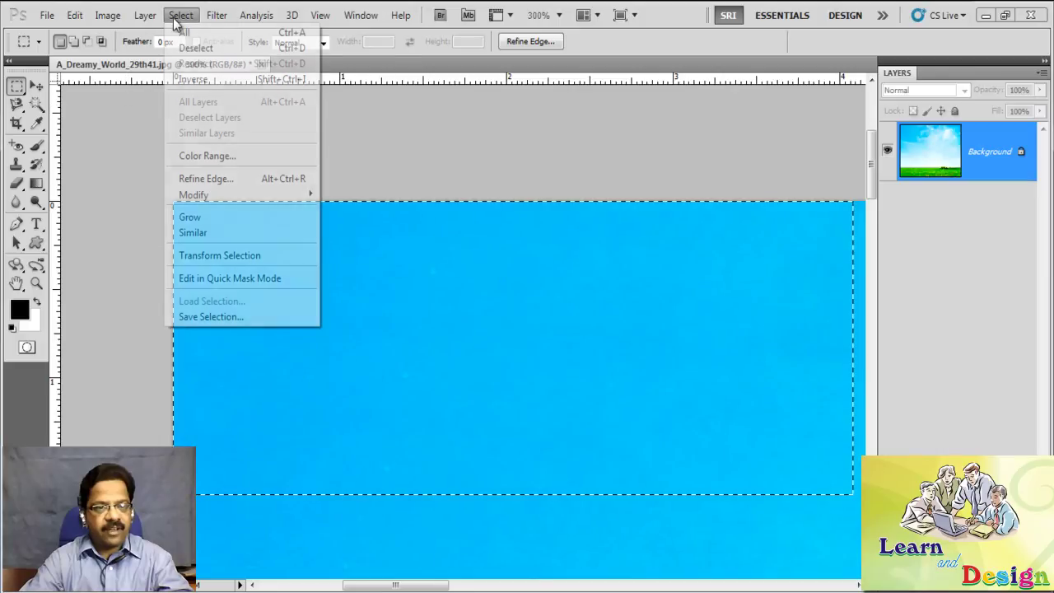
left_click(202, 48)
Fit the finished sky-and-grass landscape to the window using the Hand tool.
left_click(17, 283)
double_click(17, 283)
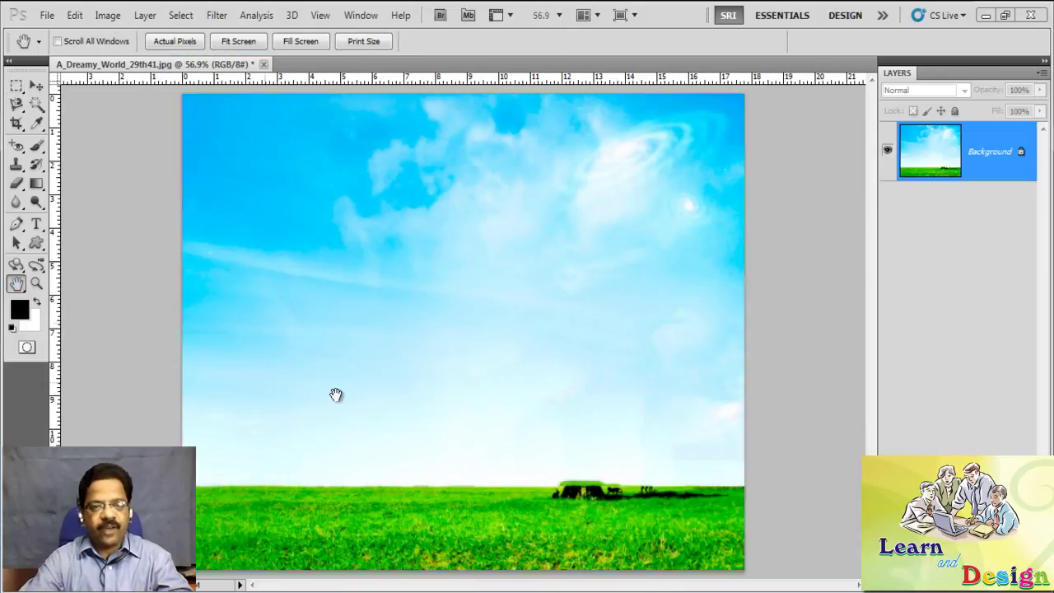